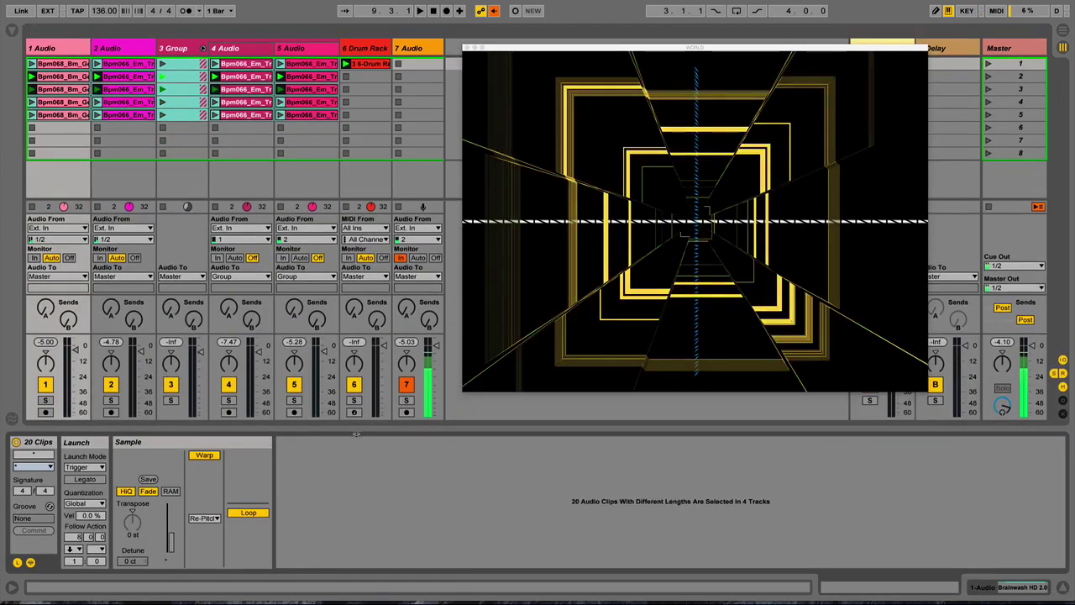
Launch scene 2 from the Master column so its audio loops drive the World visuals
click(1017, 76)
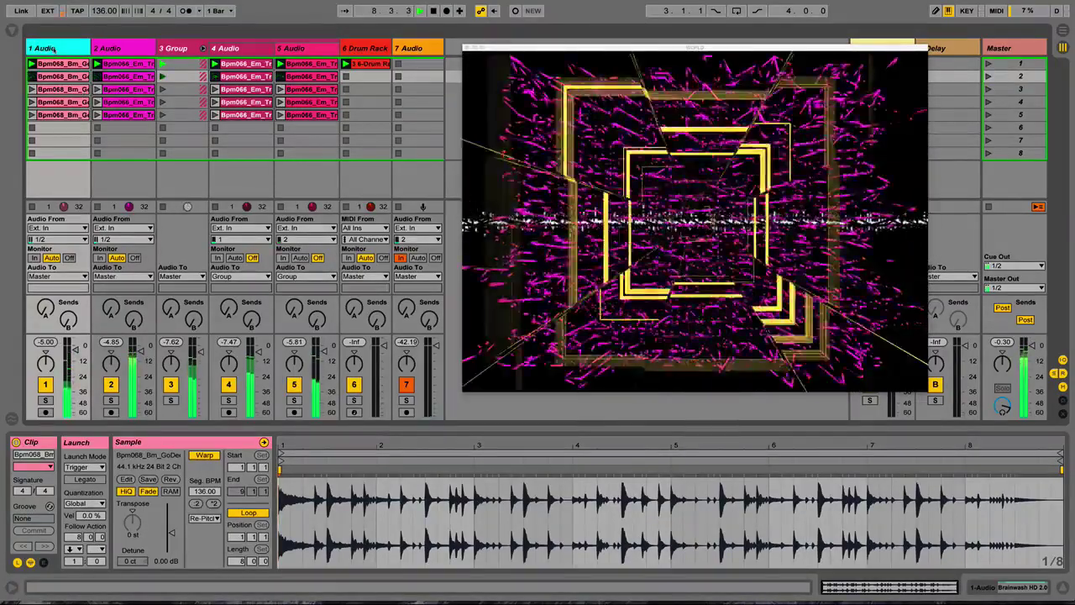
Display track 1 Audio's Brainwash HD device chain, then track 2 Audio's devices
click(51, 48)
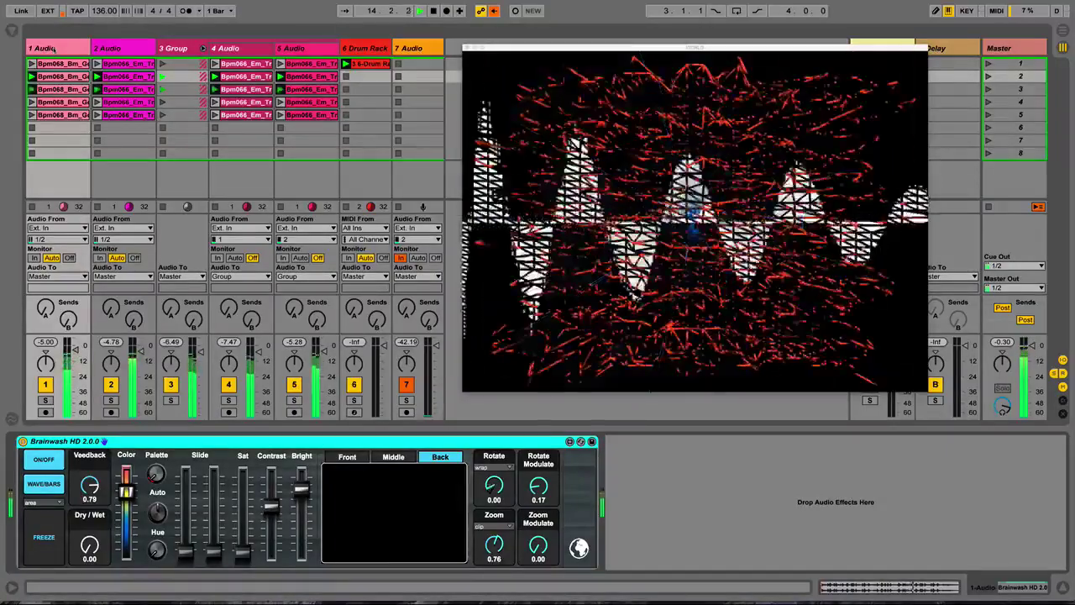
click(122, 49)
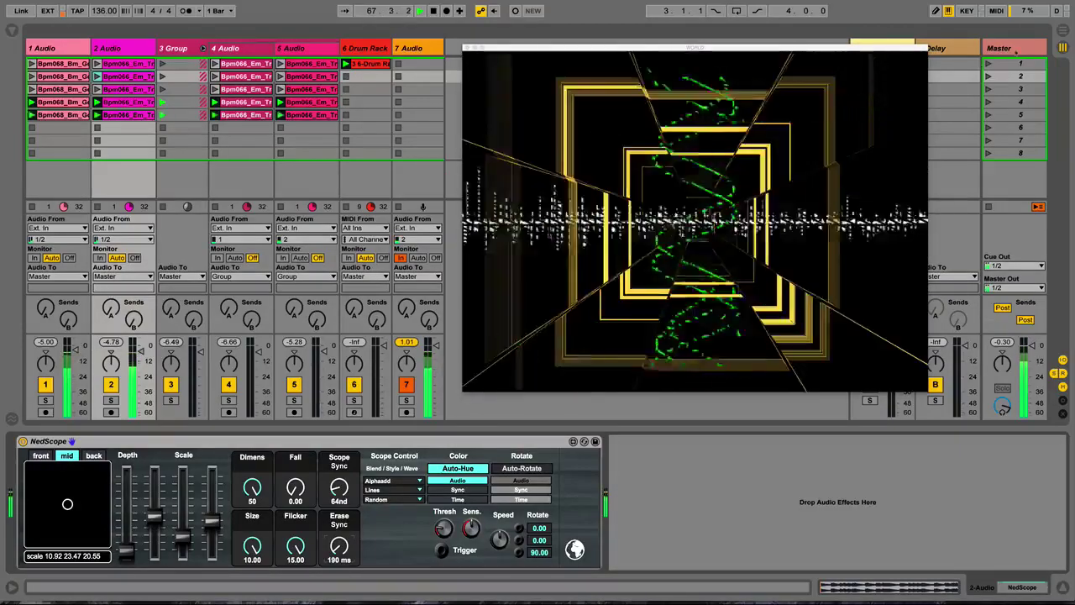
Display the Master track's Limiter and World Viewer devices
click(1014, 48)
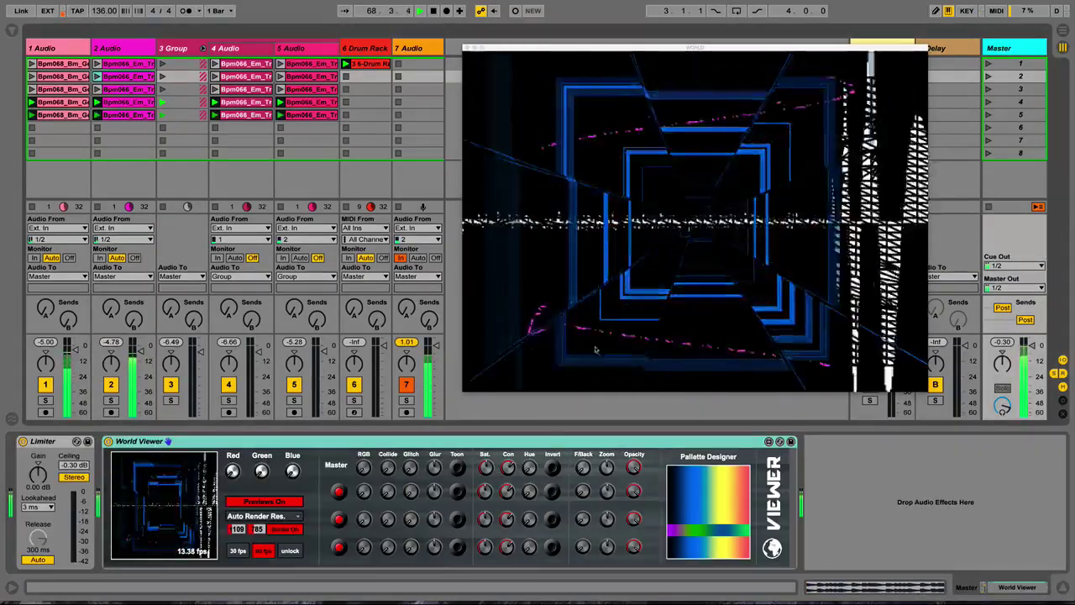
Switch off World Viewer's Front, Mid and Back FX, then return to 1 Audio's Brainwash HD
click(338, 491)
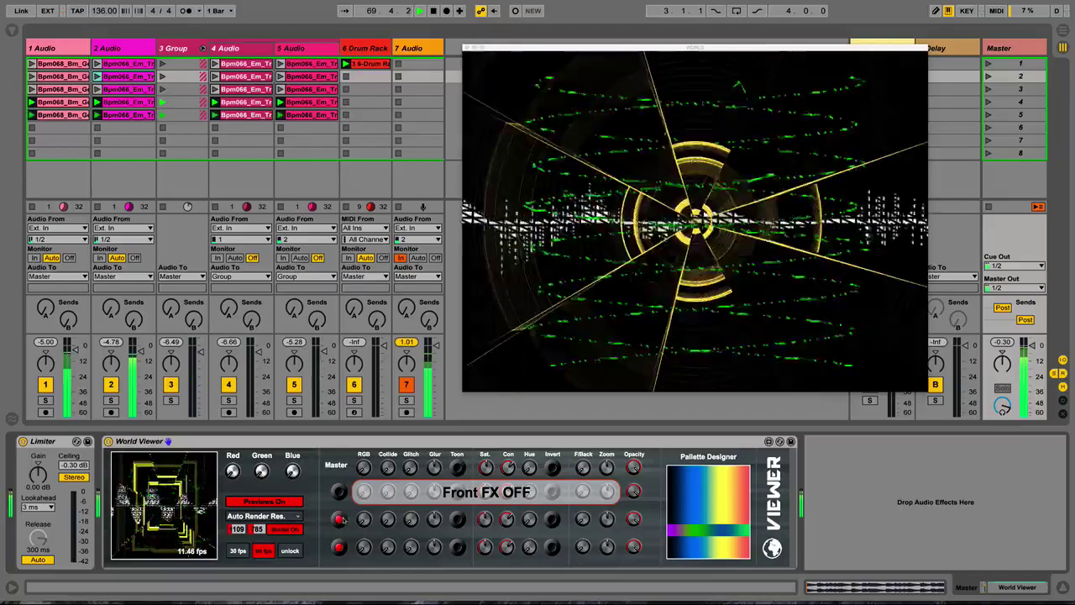
click(339, 519)
click(338, 547)
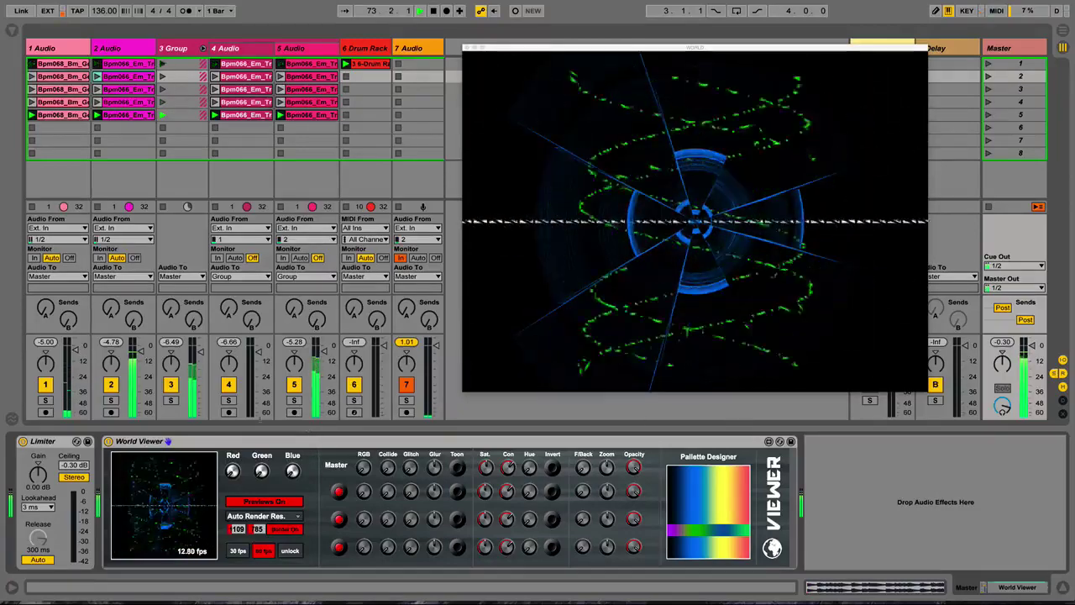
click(62, 48)
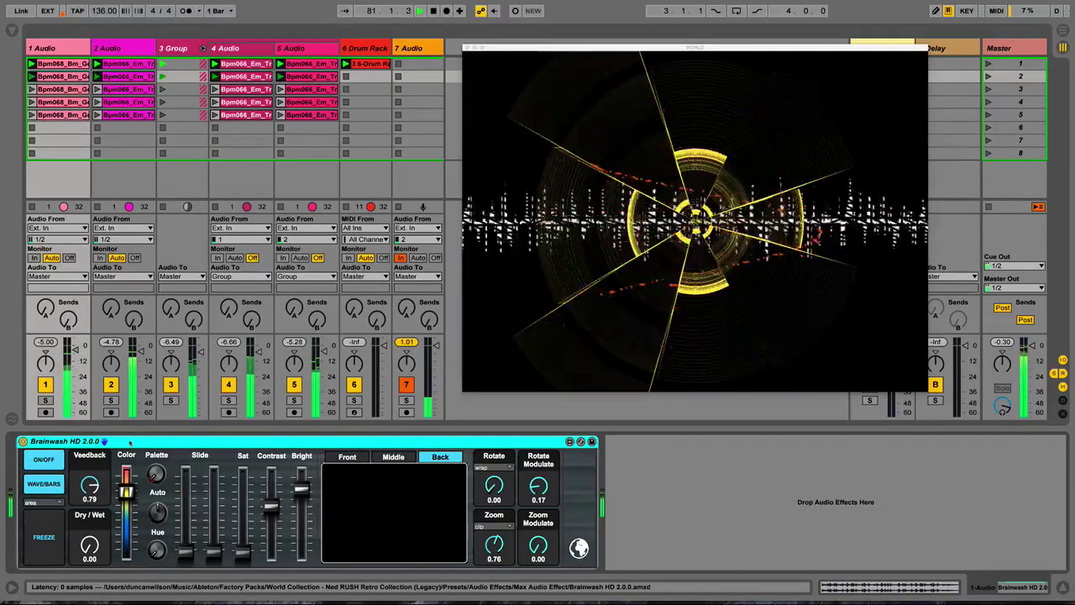
Set Brainwash HD Dry/Wet to 1.00 and Zoom Modulate to 0.38, and raise Sat
drag(89, 546, 90, 514)
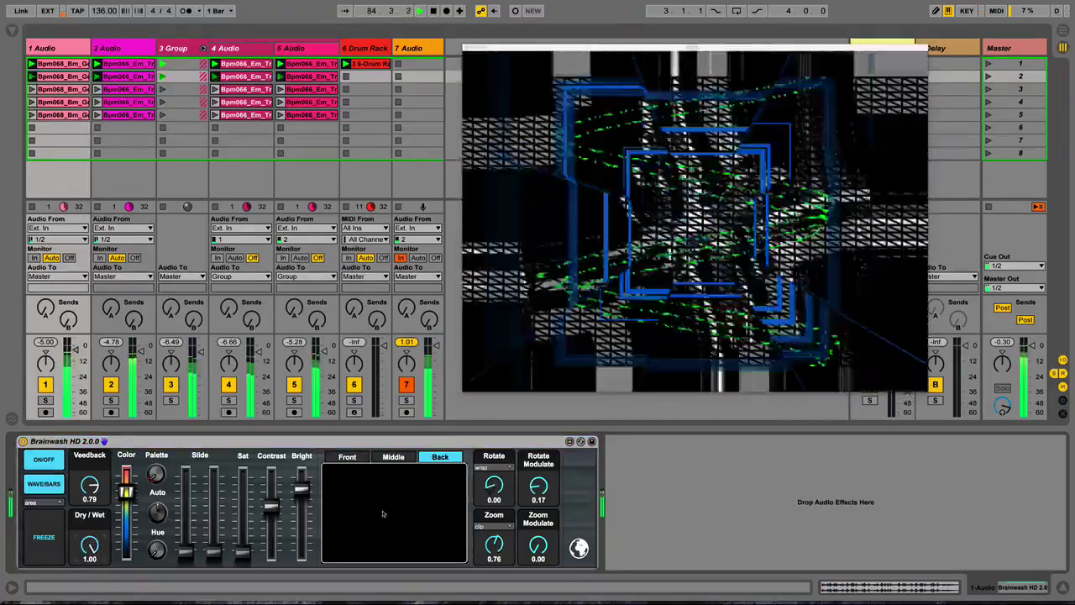
drag(538, 546, 537, 518)
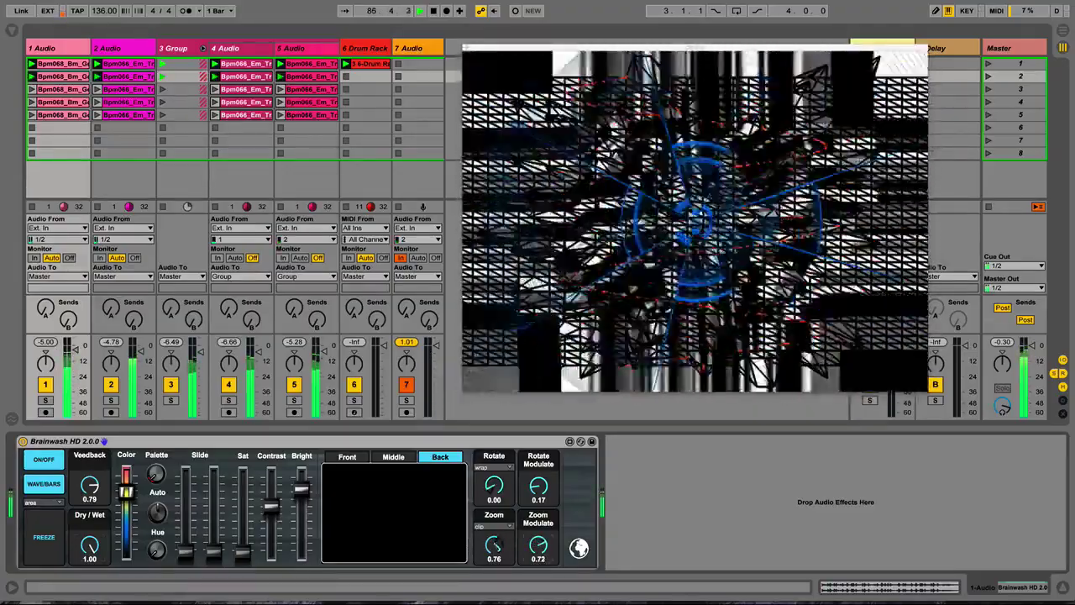
drag(537, 518, 537, 542)
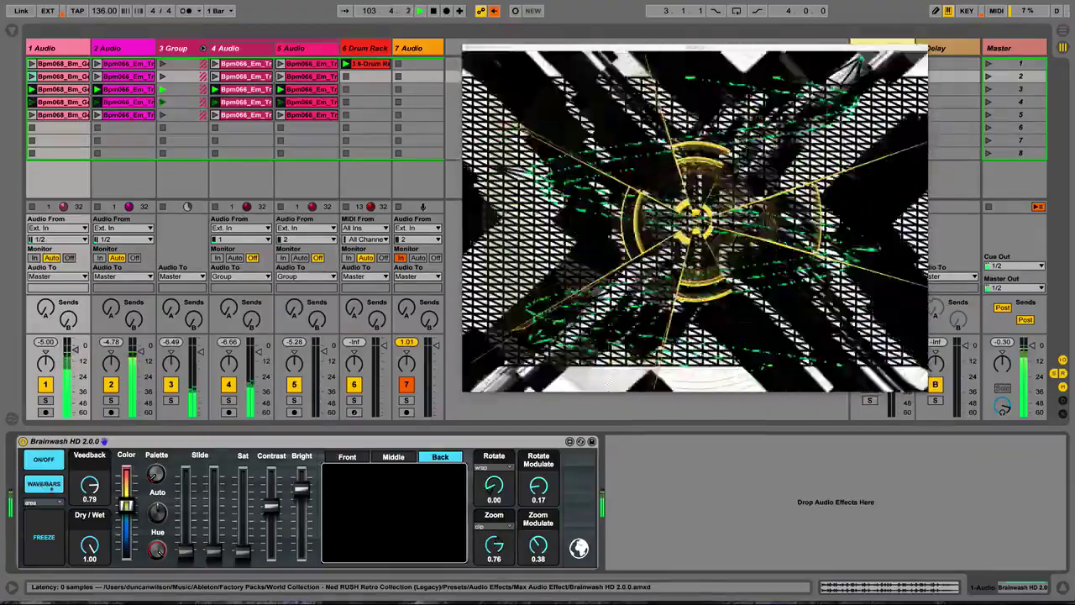
drag(242, 552, 243, 478)
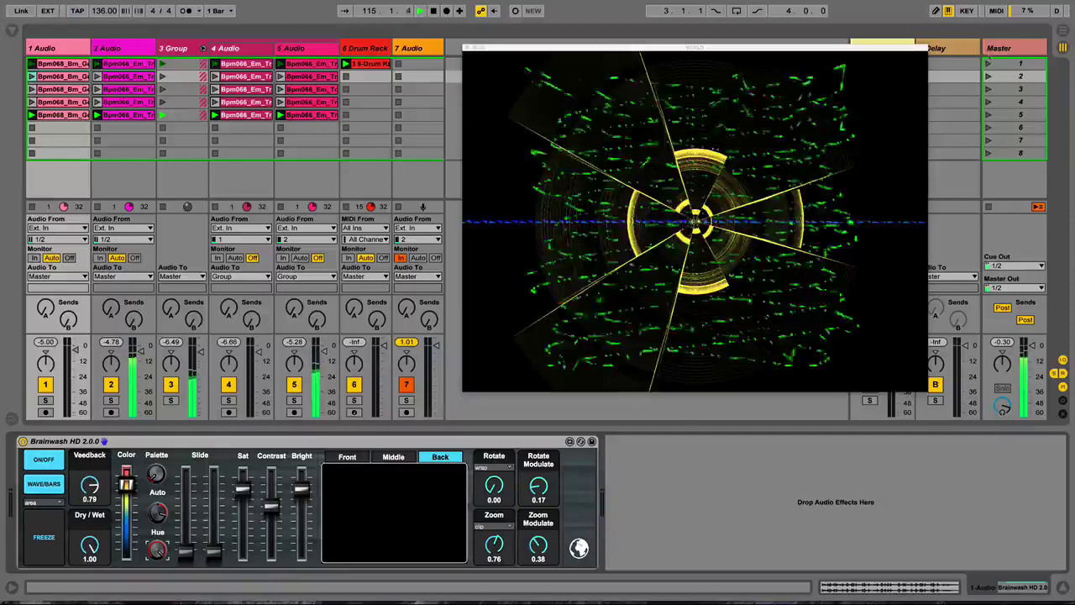
Check the Master, 1 Audio and 2 Audio visual devices, then step back to track 1 Audio
click(999, 48)
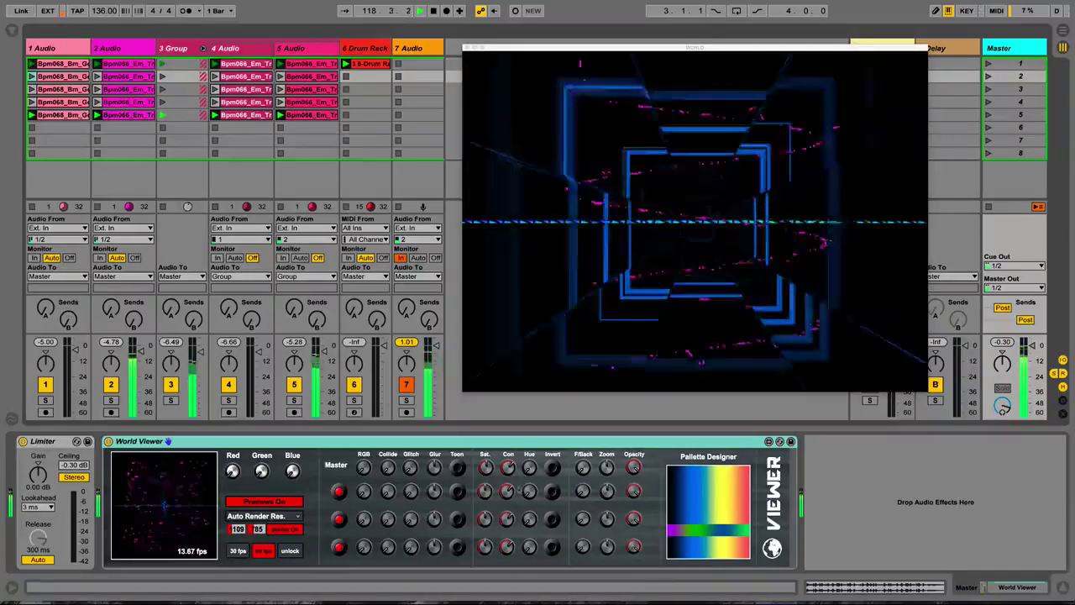
click(54, 48)
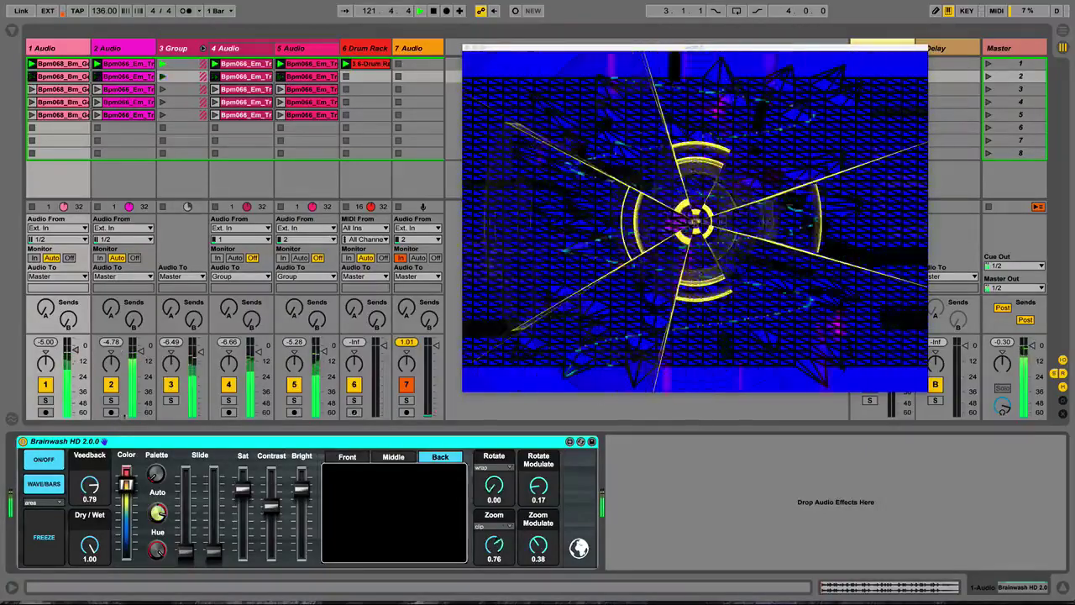
click(132, 48)
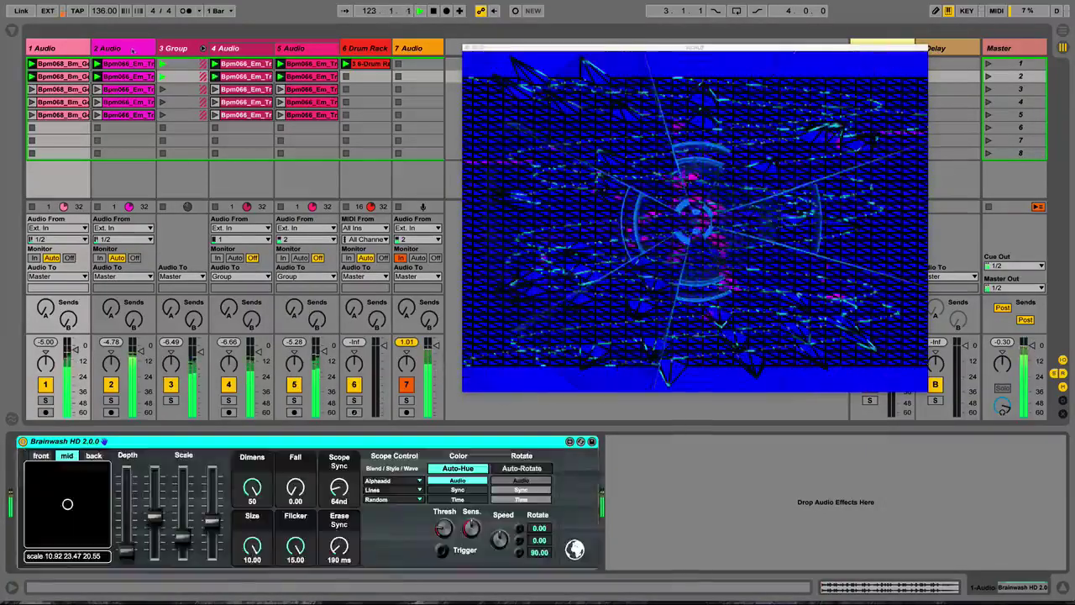
key(Left)
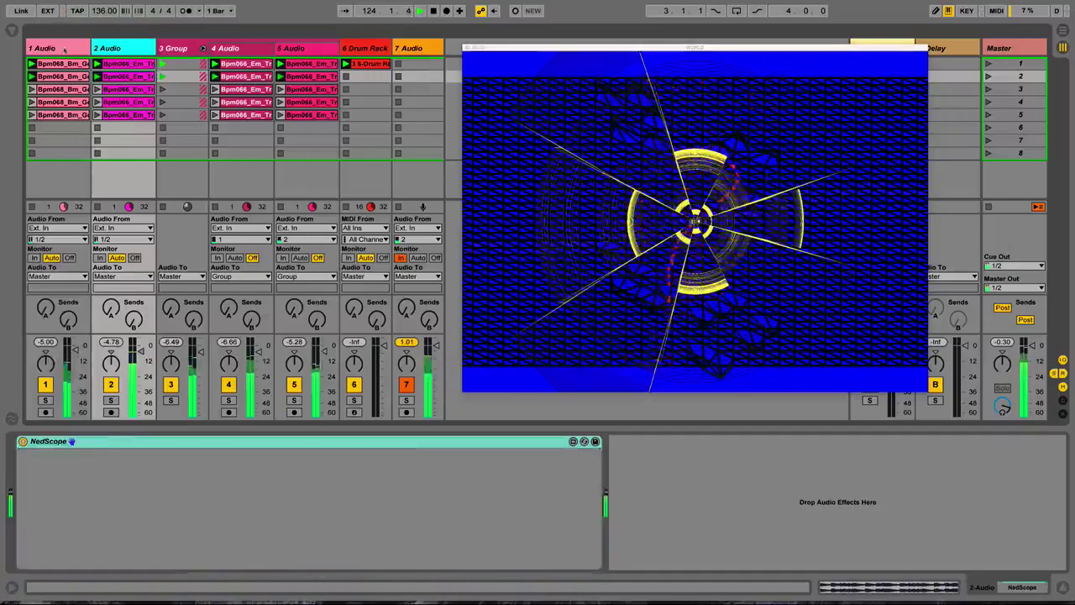
Make Brainwash HD fully dry, then set NedScope to 16nt Scope Sync, 402 ms Erase Sync, new position
drag(89, 545, 89, 588)
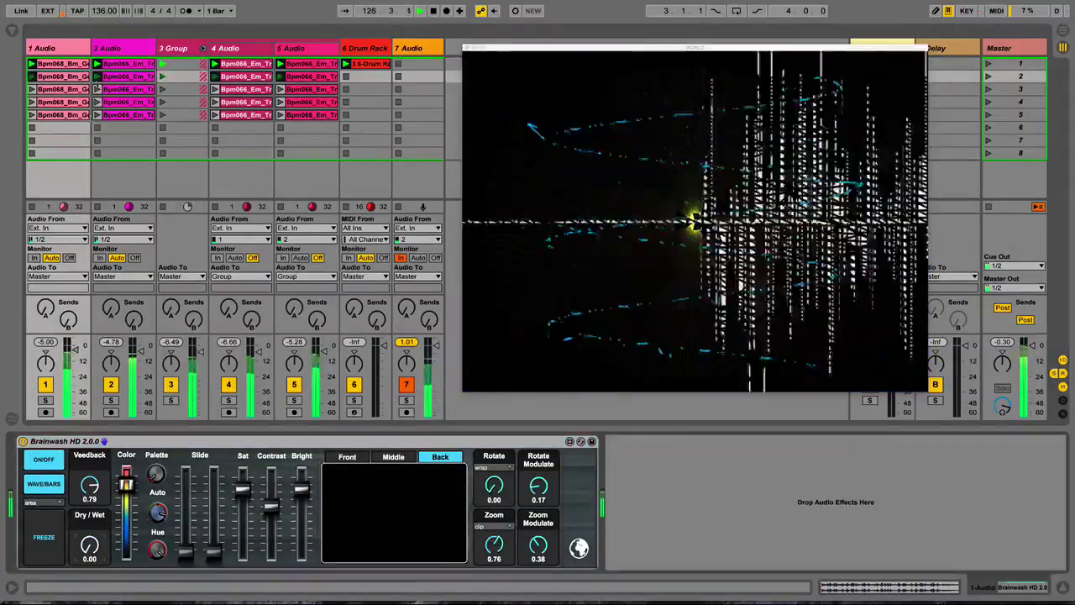
key(Right)
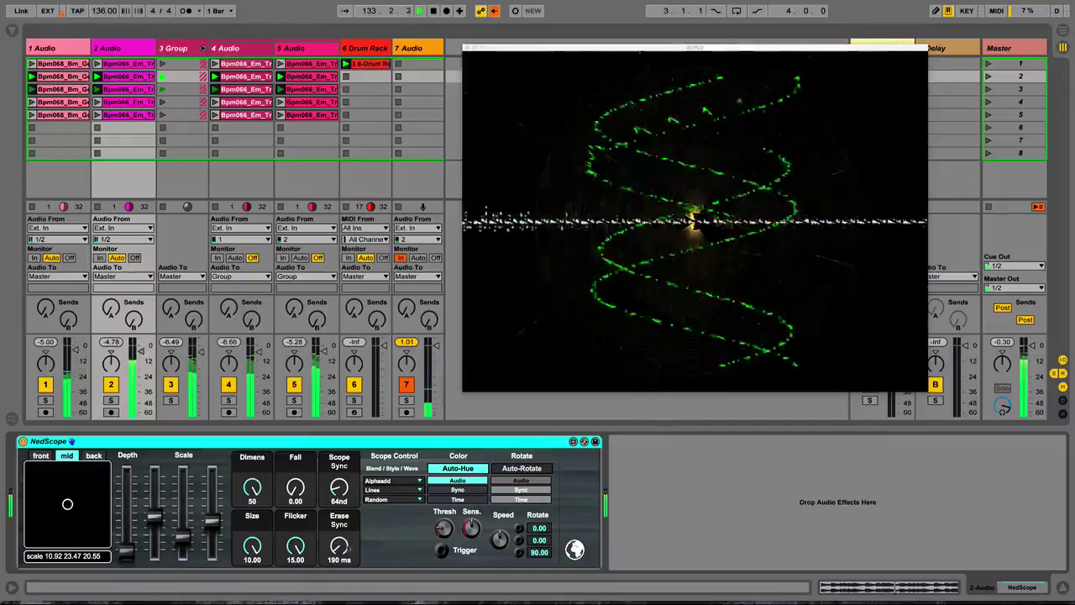
drag(338, 547, 339, 525)
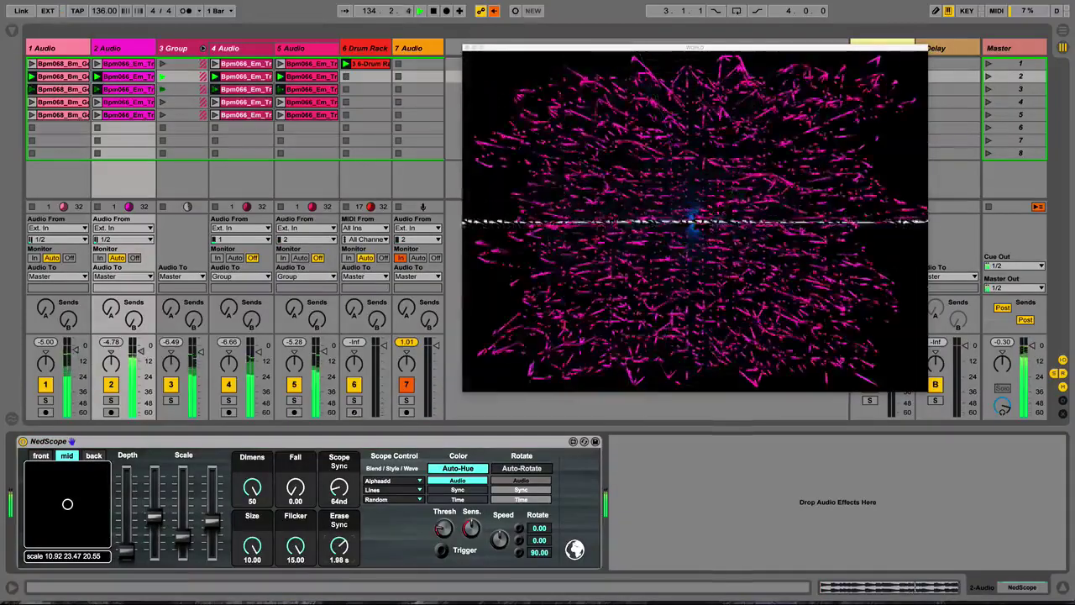
drag(339, 487, 338, 479)
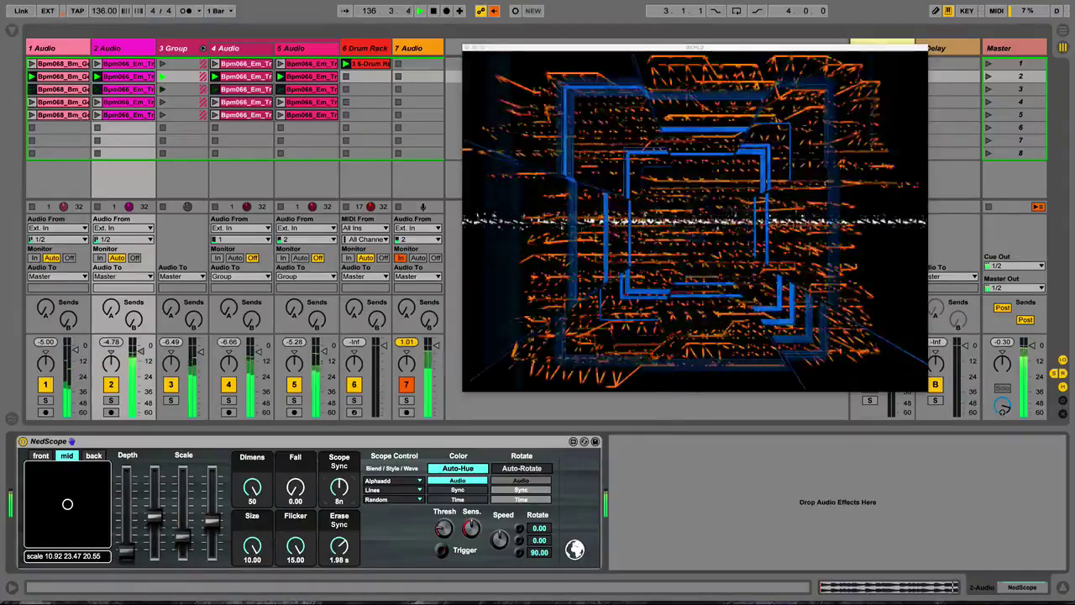
drag(339, 487, 339, 497)
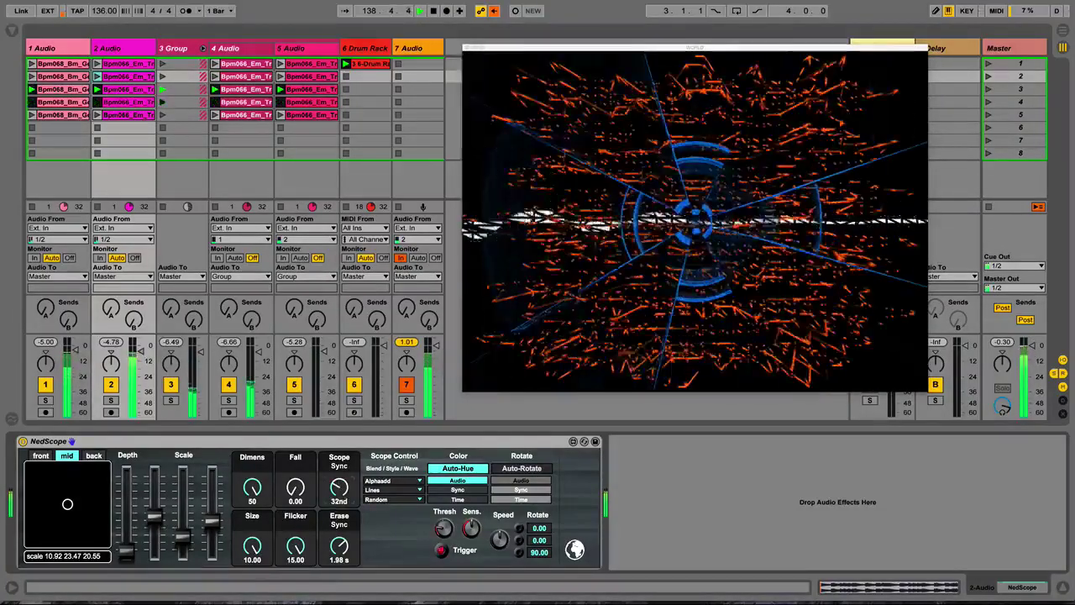
drag(338, 546, 338, 558)
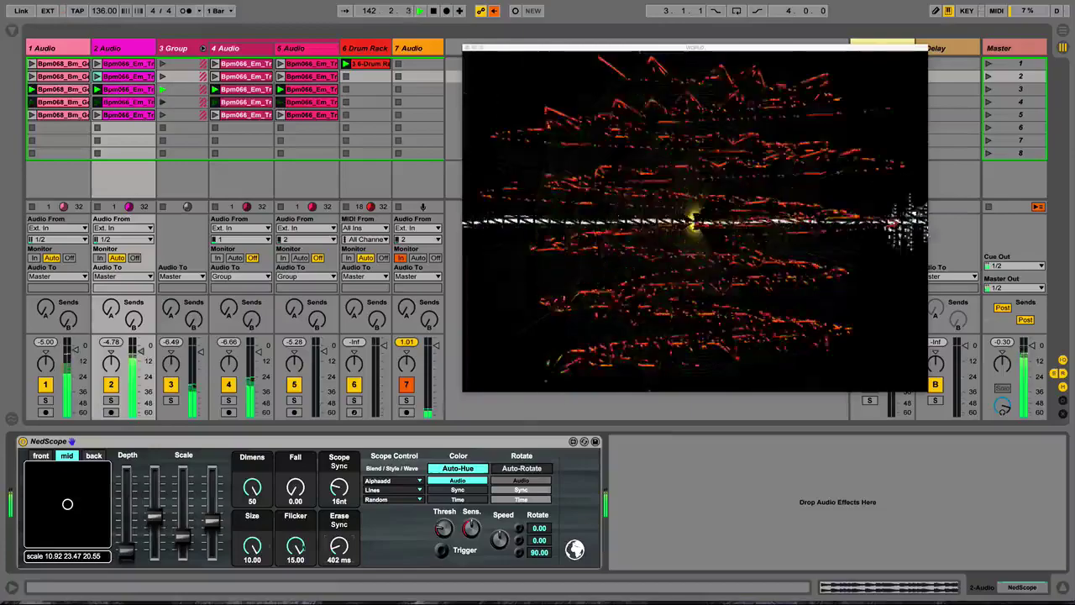
mouse_move(68, 504)
mouse_down()
mouse_move(42, 502)
mouse_move(67, 503)
mouse_up()
Zero NedScope's position, raise Erase Sync above 1.4 s, then show the 6 Drum Rack track's devices
click(64, 552)
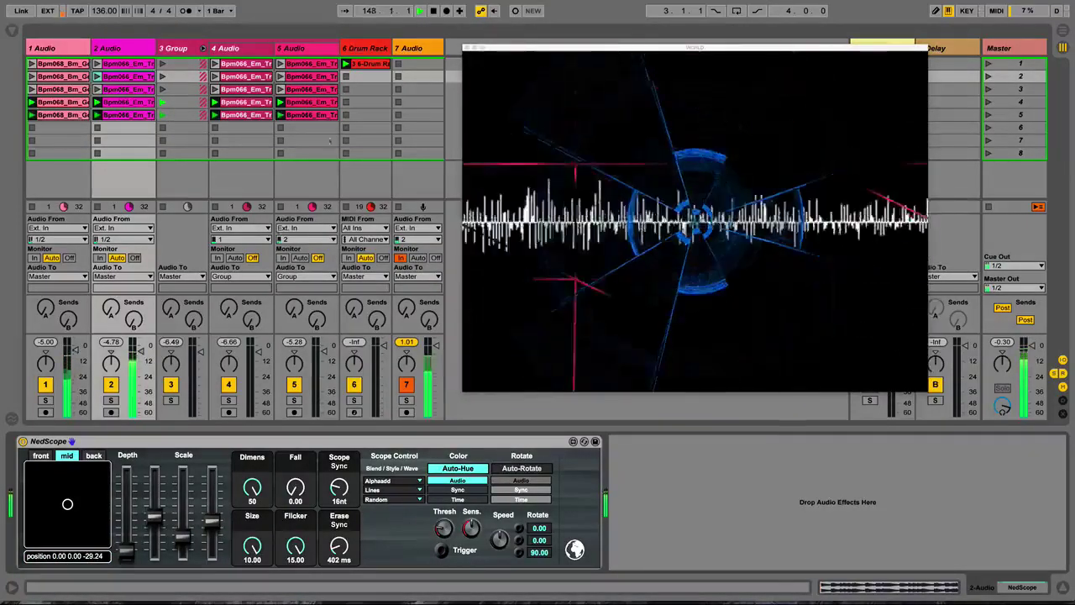
drag(338, 547, 339, 487)
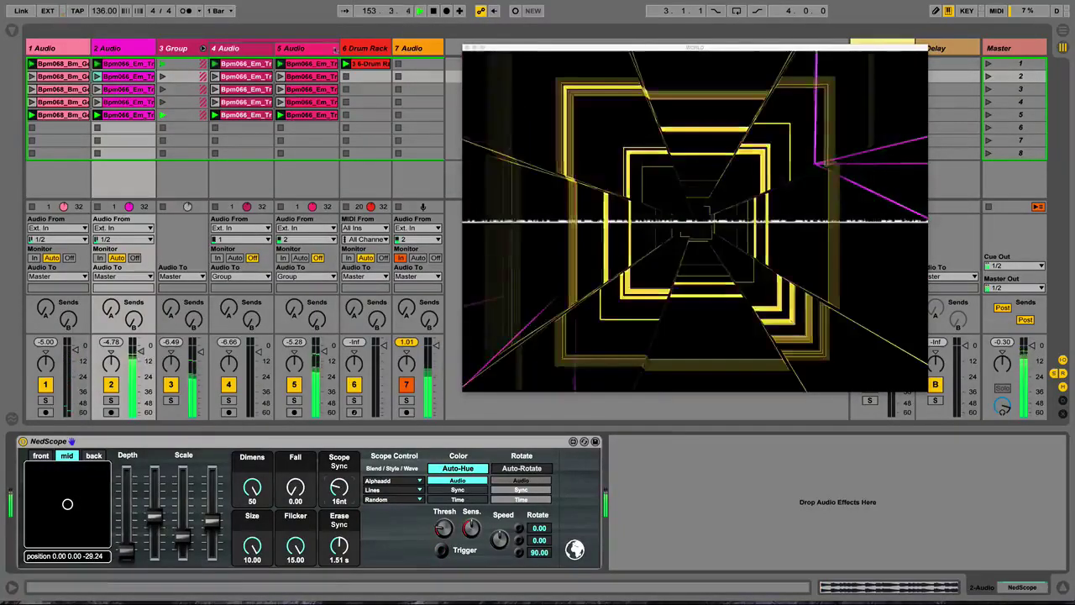
click(361, 48)
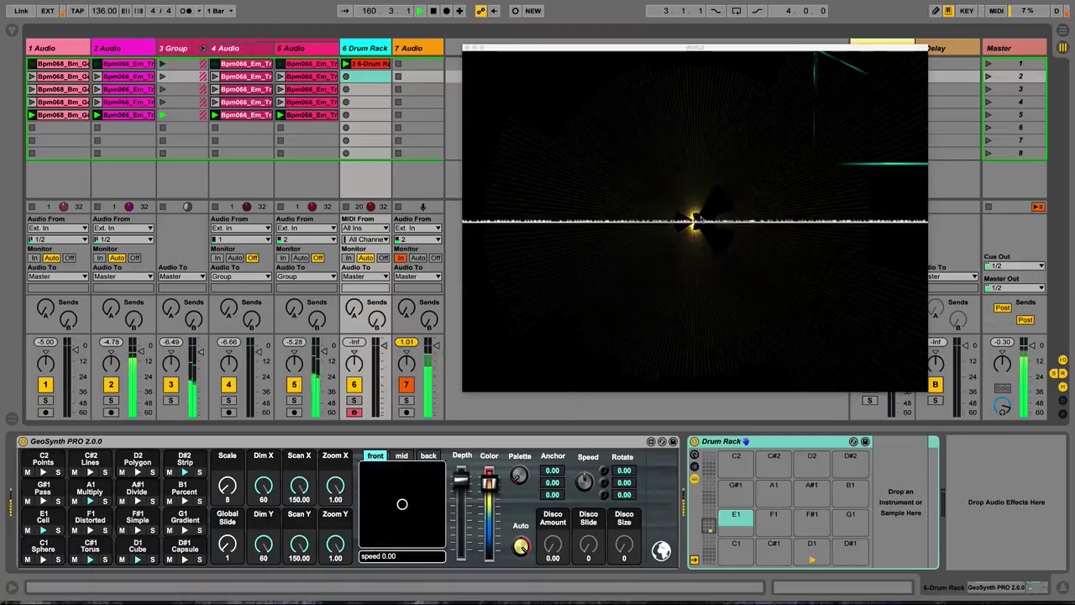
Open the 6-Drum Rack clip in the MIDI Note Editor
click(369, 64)
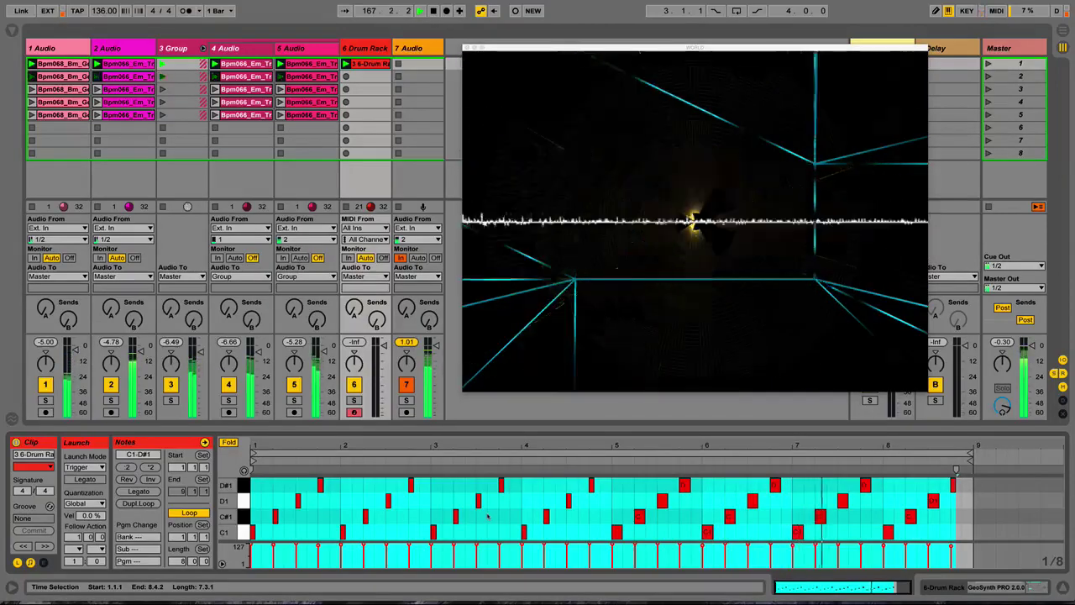
Switch the Detail view back to Device View showing GeoSynth PRO and the Drum Rack
click(372, 52)
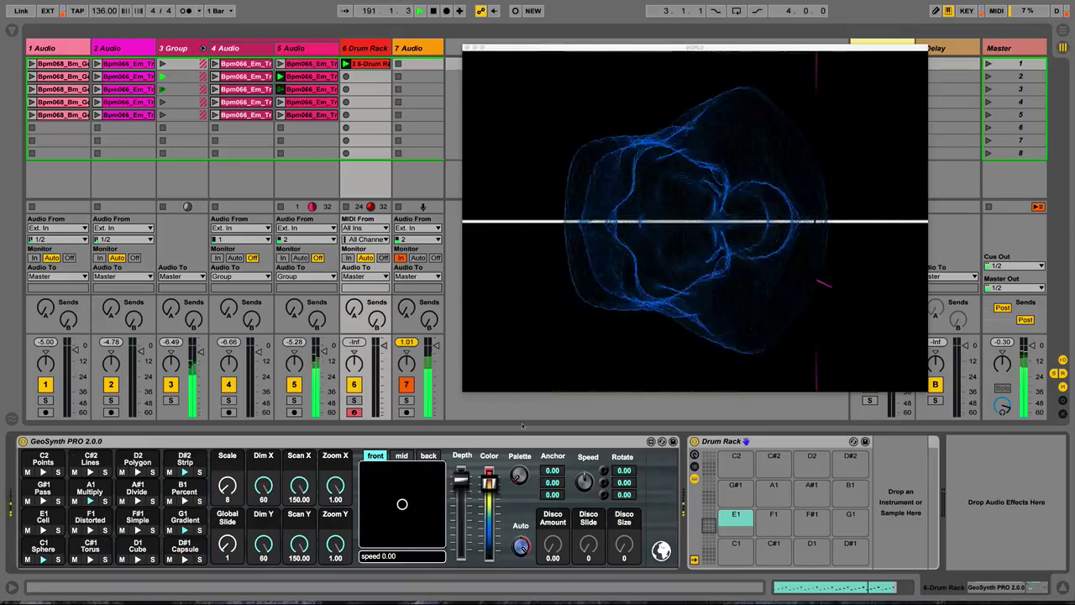
Select the Drum Rack, then launch the PizzStrings loop in track 5 Audio's first clip slot
click(718, 443)
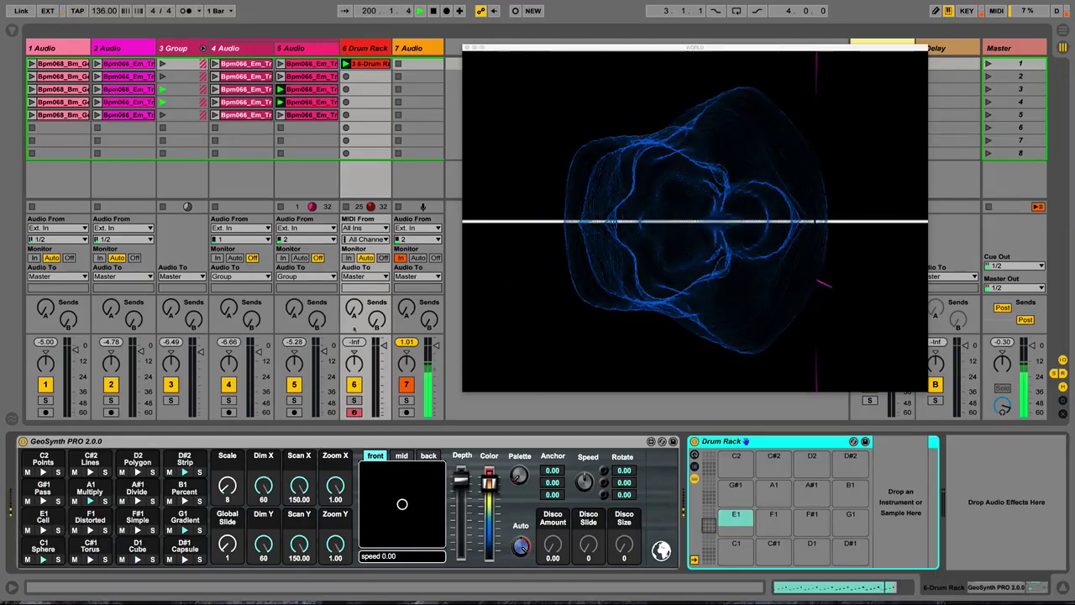
click(281, 63)
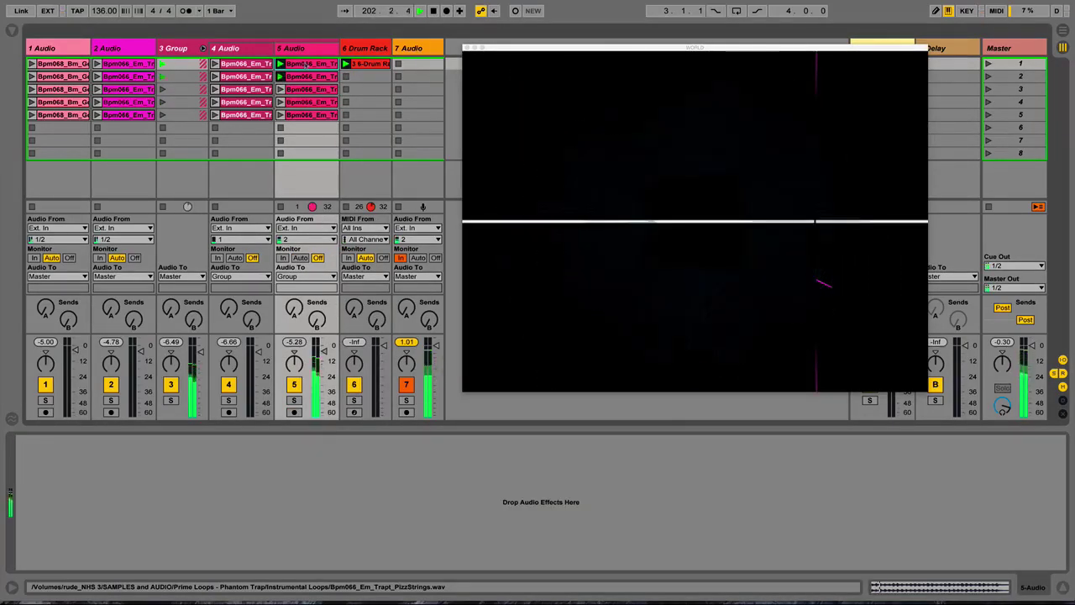
Show the 6 Drum Rack track's GeoSynth PRO and Drum Rack devices, then launch scene 2
click(366, 48)
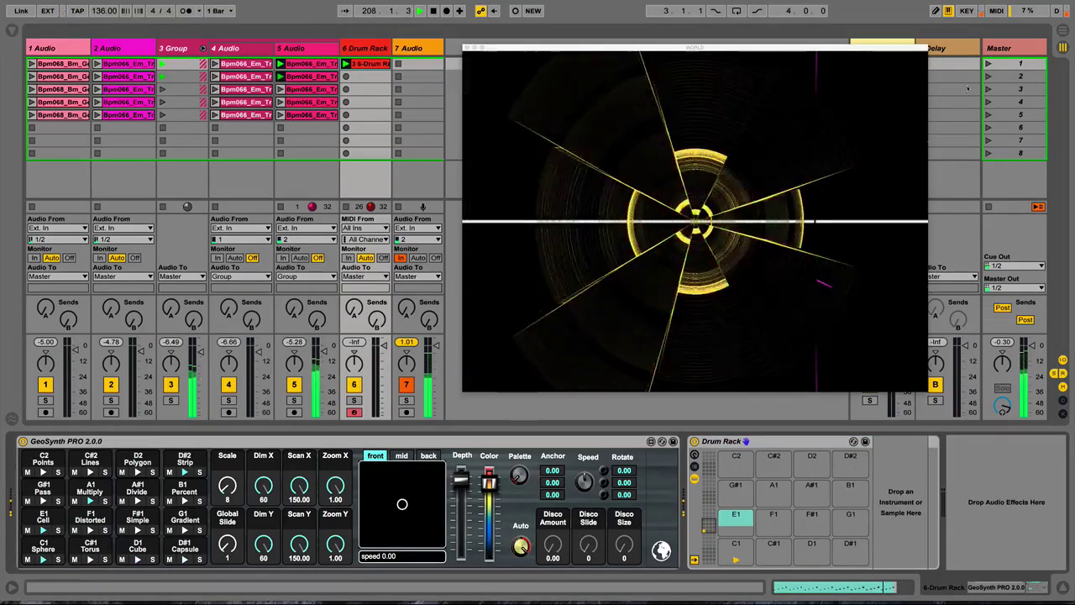
click(1014, 63)
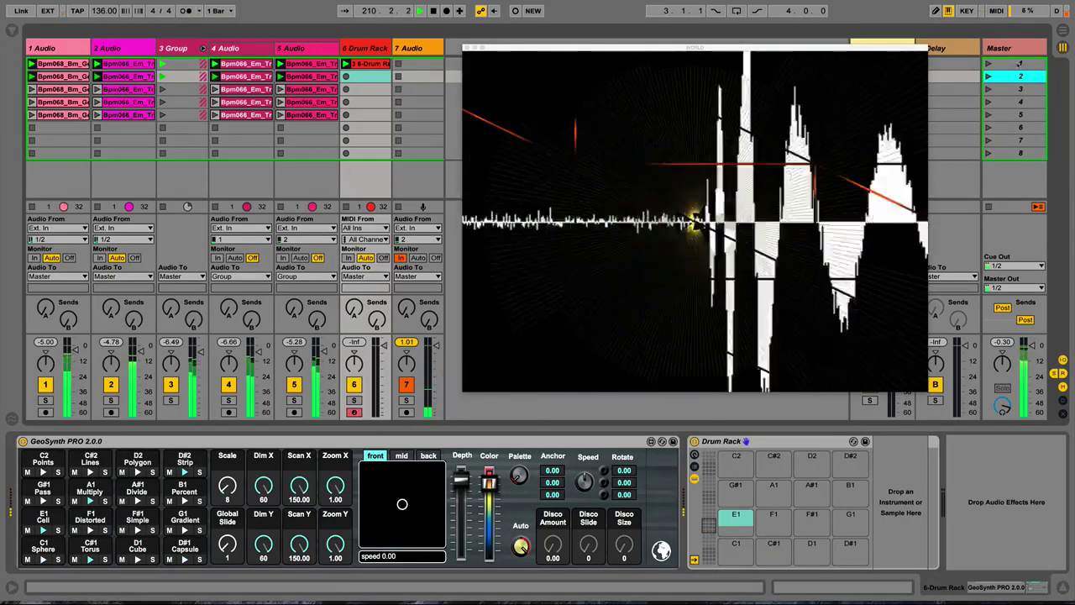
Display the Master's Limiter and World Viewer, then track 1 Audio's Brainwash HD 2.0.0 device
click(1015, 48)
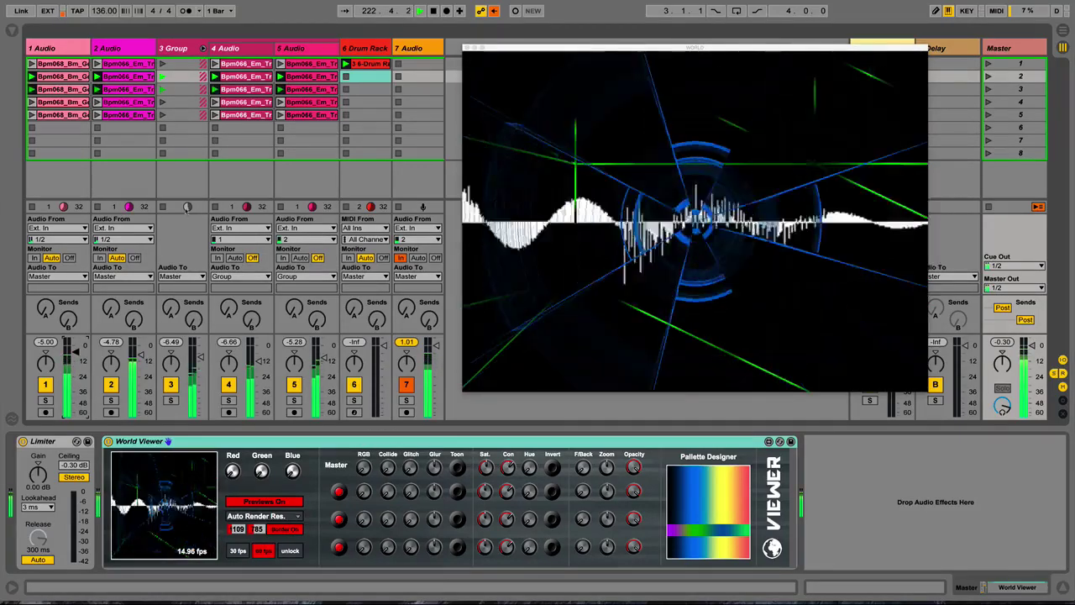
click(57, 55)
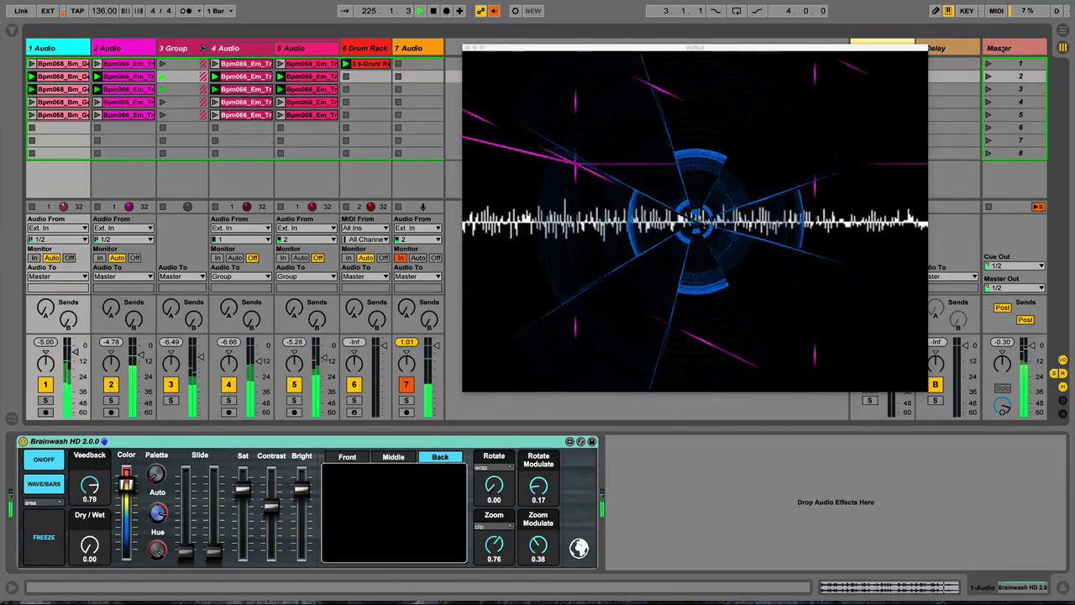
click(880, 187)
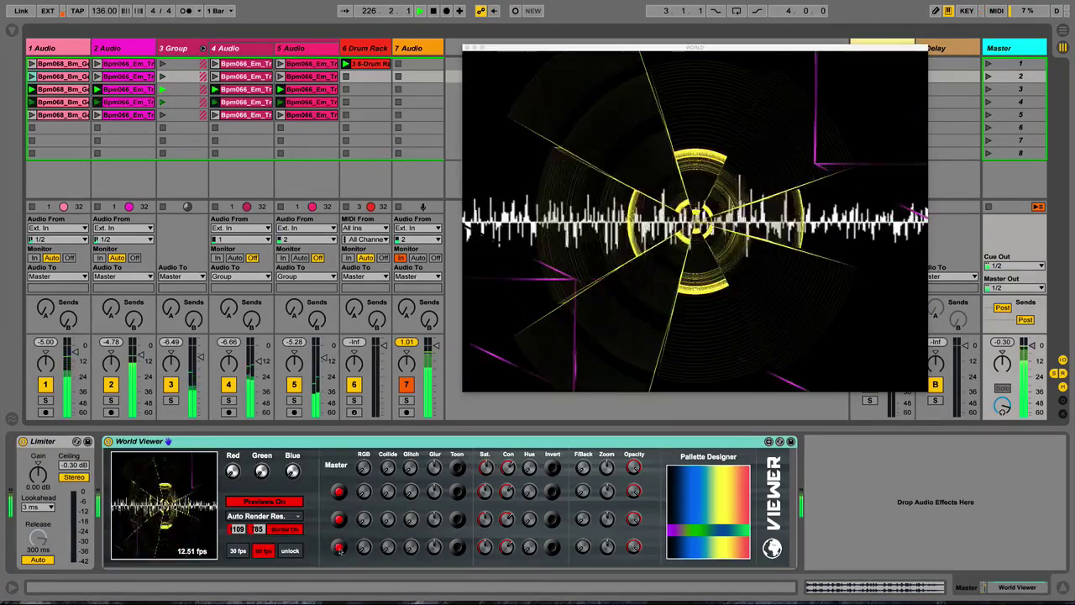
click(338, 547)
click(339, 547)
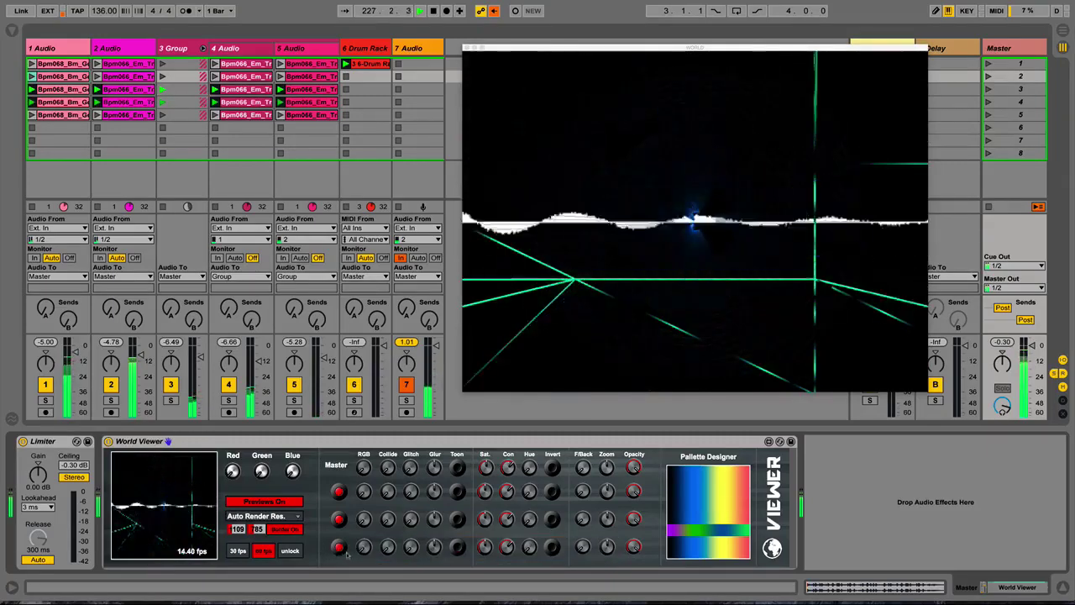